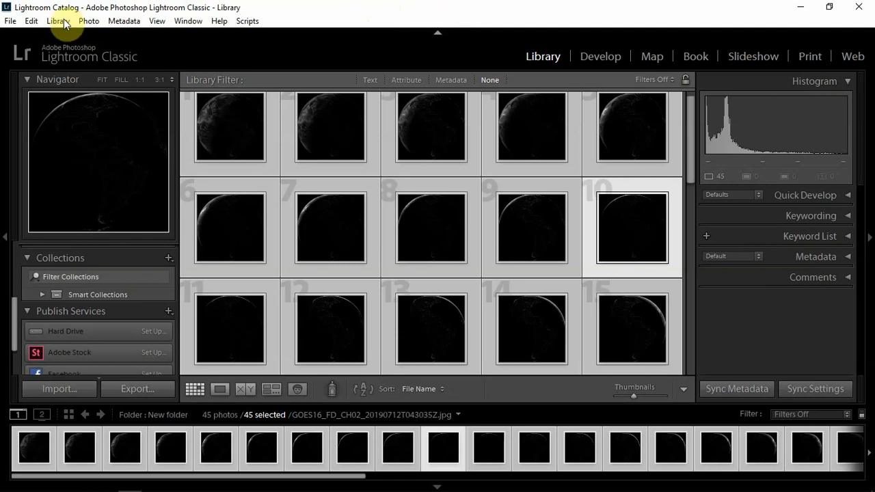
click(9, 22)
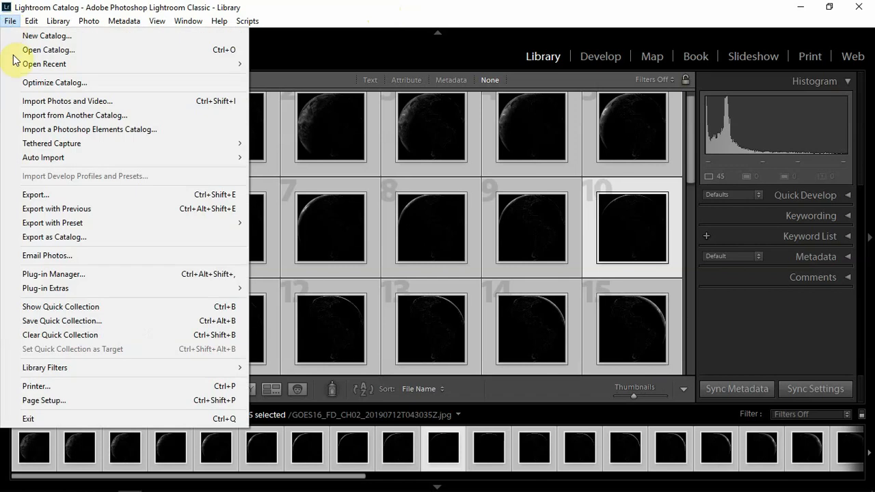
click(64, 106)
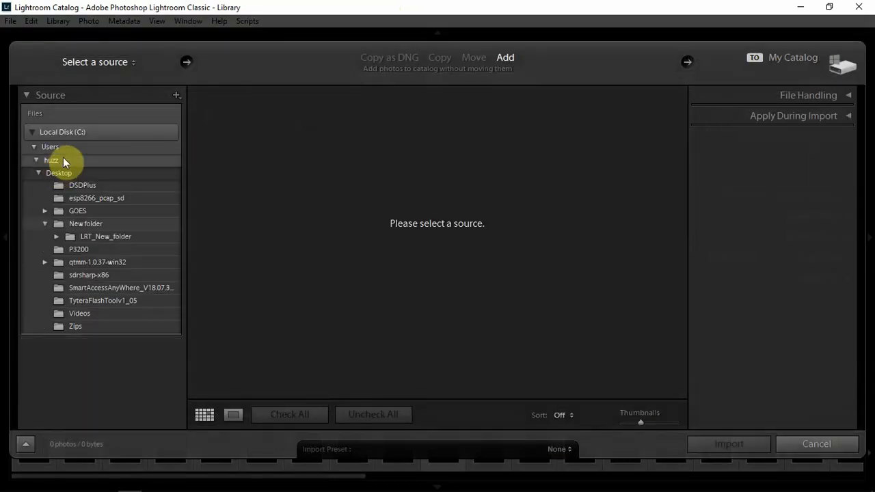
click(95, 226)
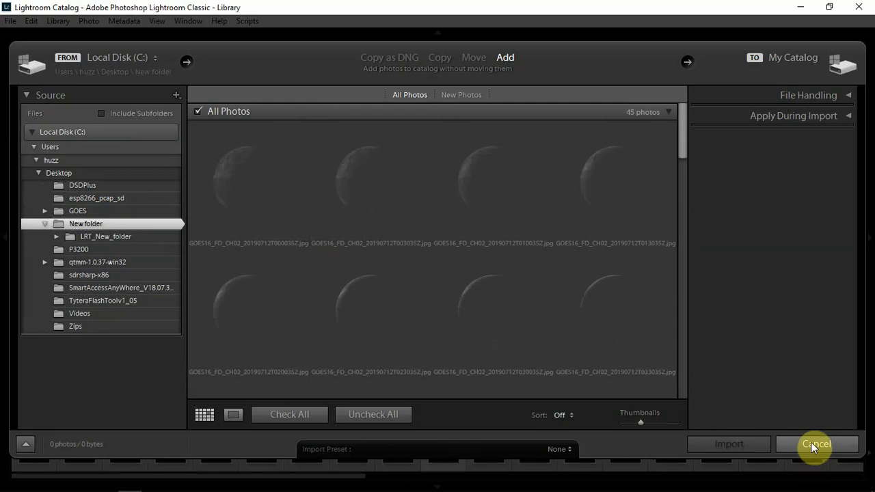
click(814, 444)
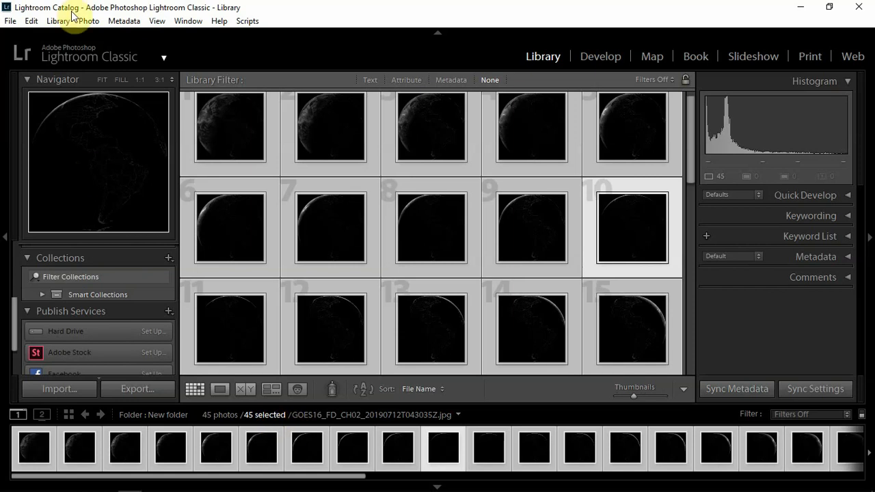
Step: Export all the selected satellite photos as an LRTimelapse sequence named New_folder2
click(11, 21)
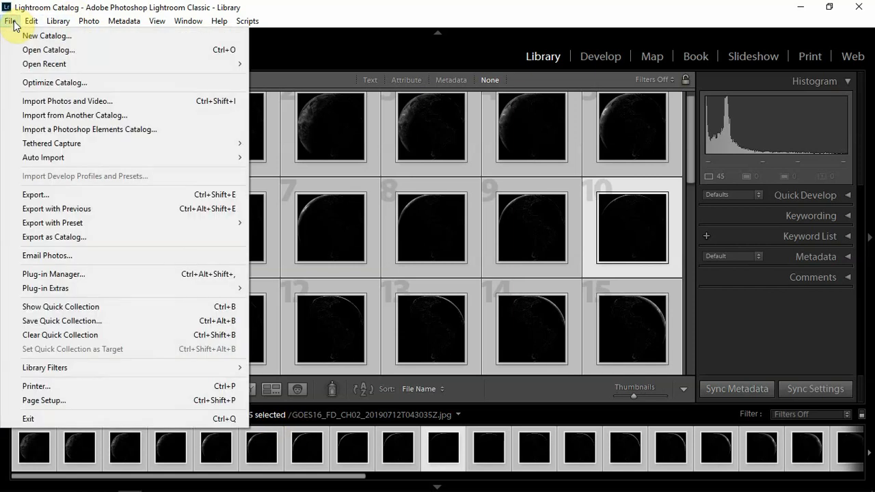
click(25, 196)
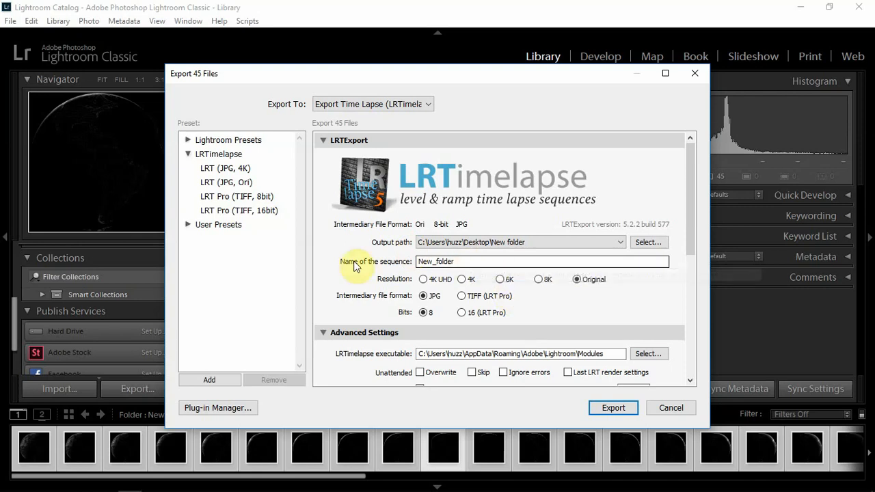
click(469, 262)
click(469, 262)
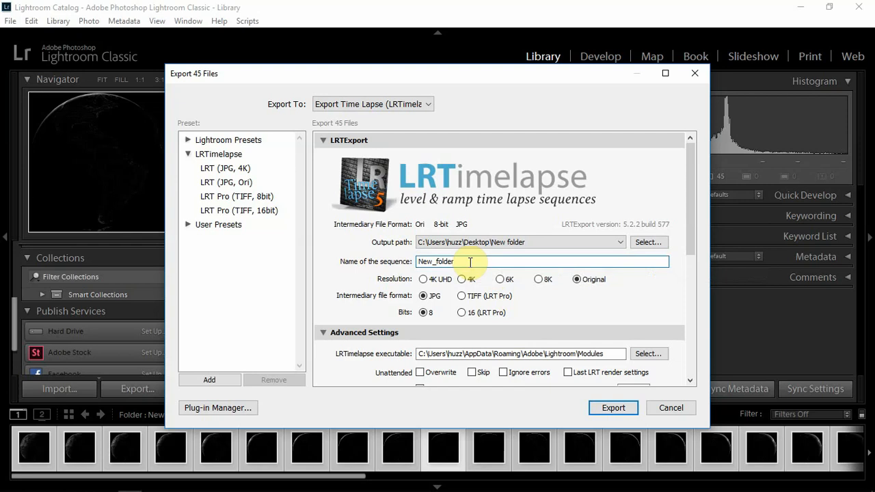
text(2)
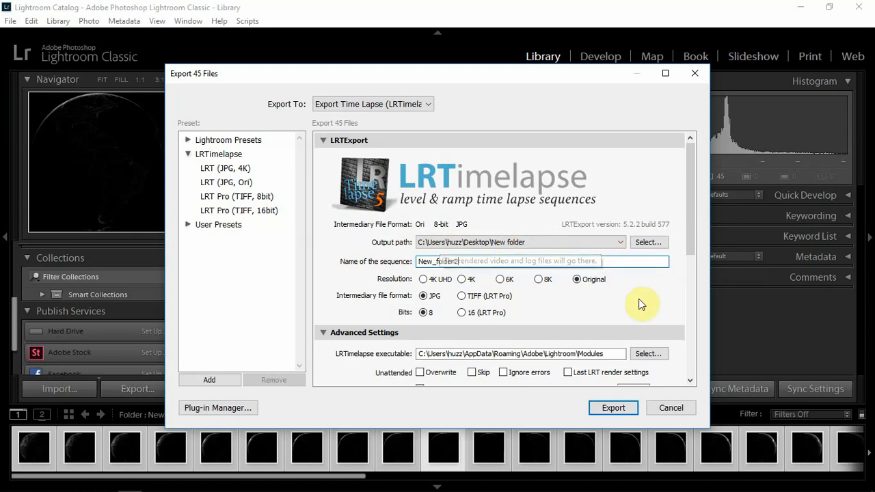
click(612, 408)
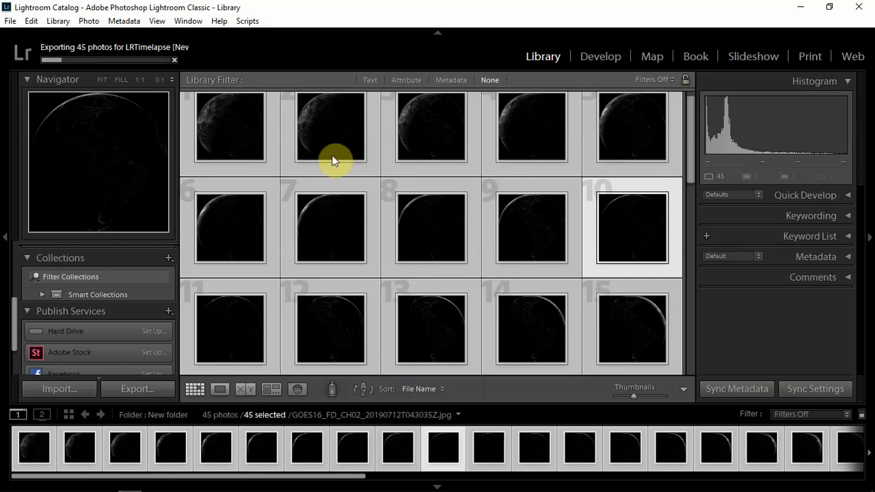
mouse_move(800, 485)
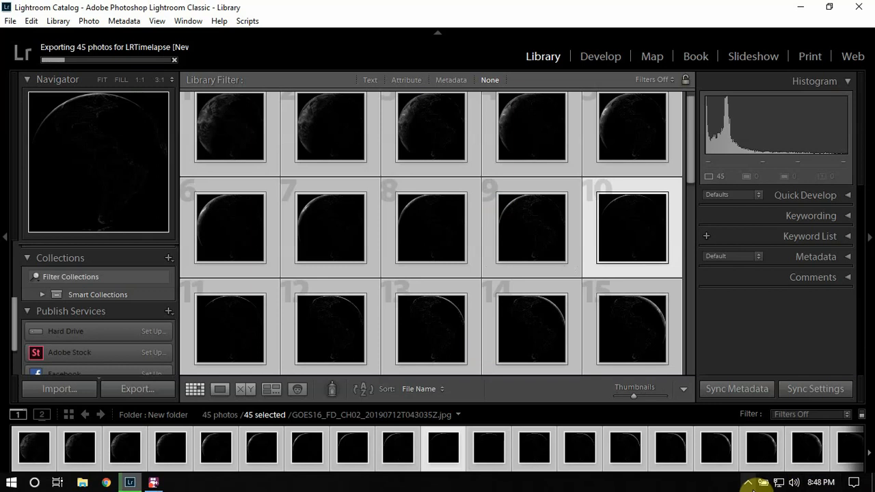
click(748, 483)
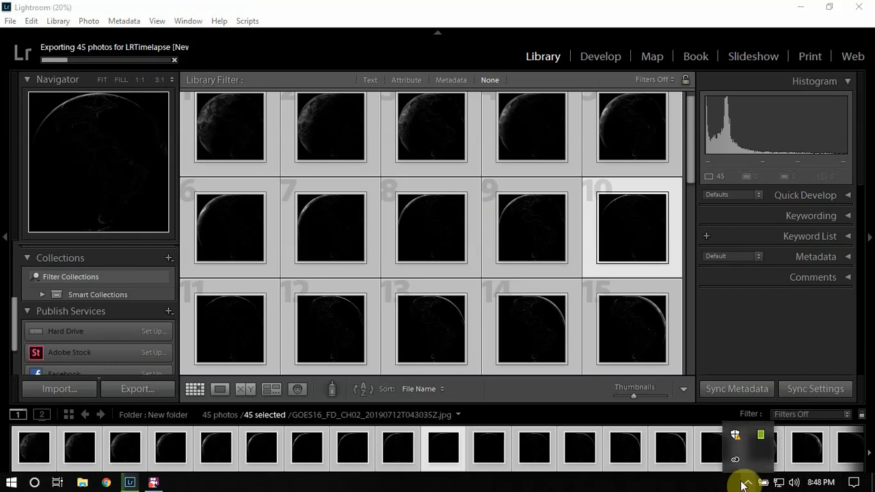
click(155, 482)
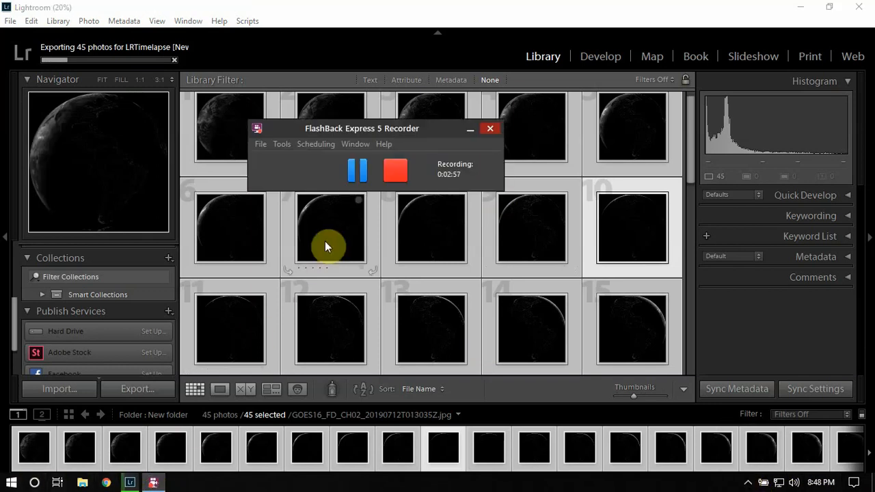
click(359, 170)
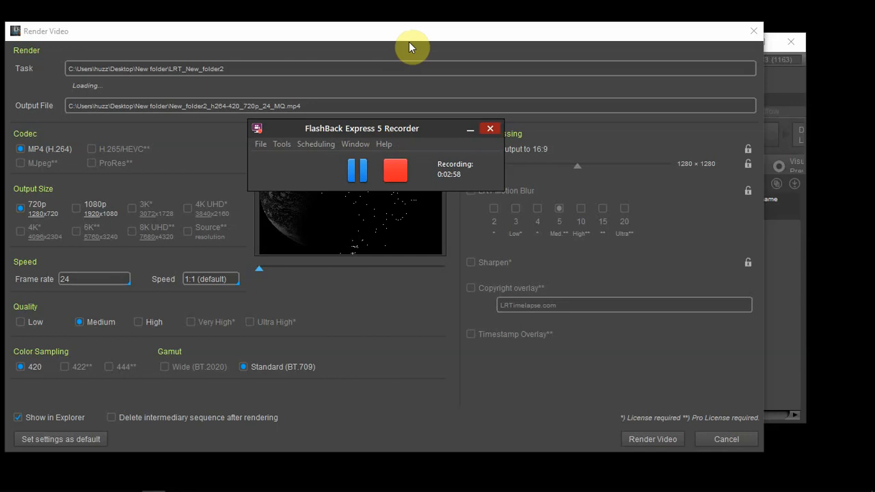
click(408, 30)
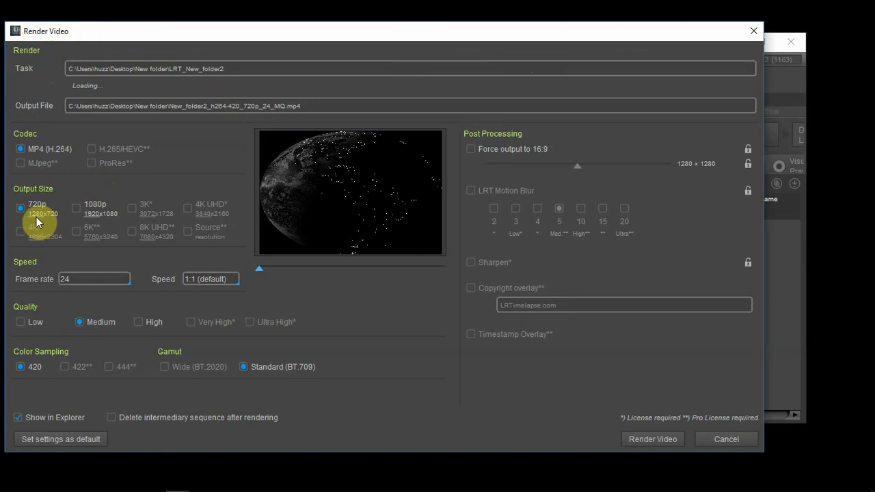
click(82, 207)
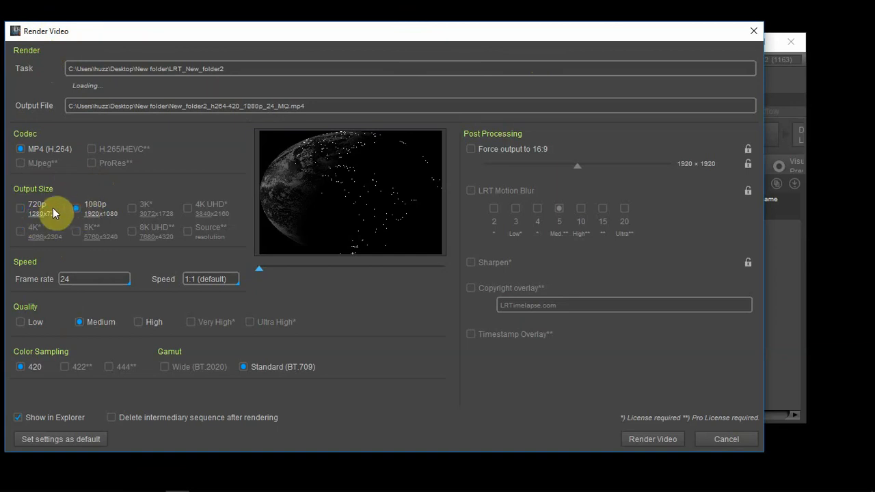
click(33, 212)
click(471, 150)
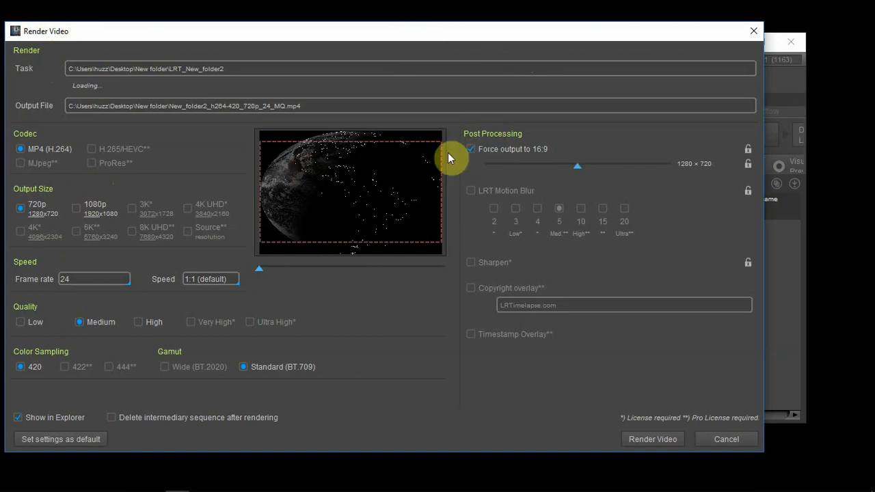
click(468, 151)
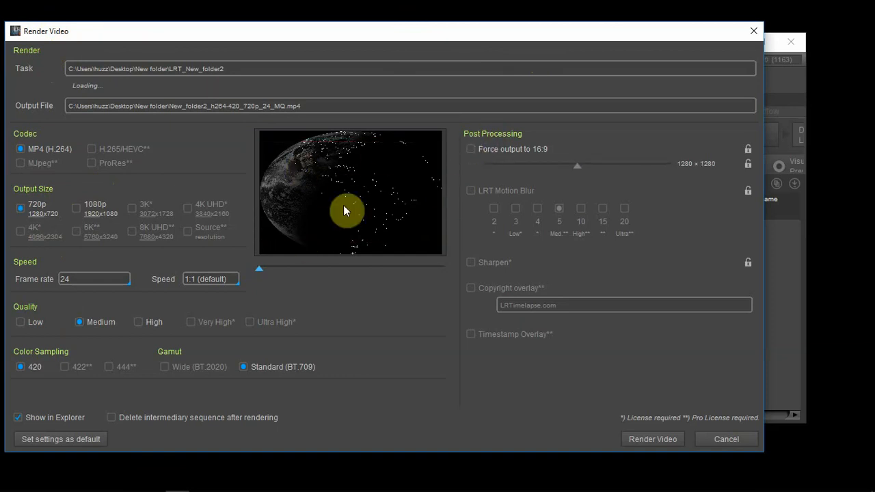
Step: Set the video's frame rate to 30 and render the time-lapse video in LRTimelapse
click(127, 281)
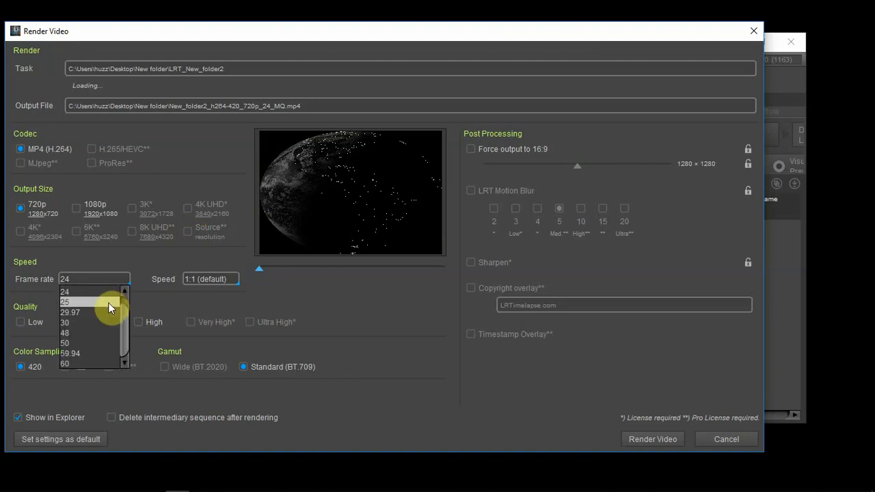
click(98, 318)
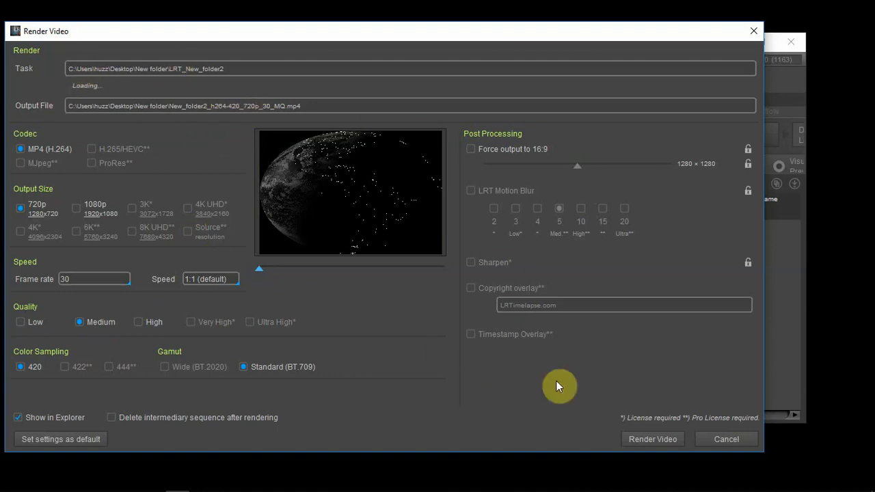
click(649, 438)
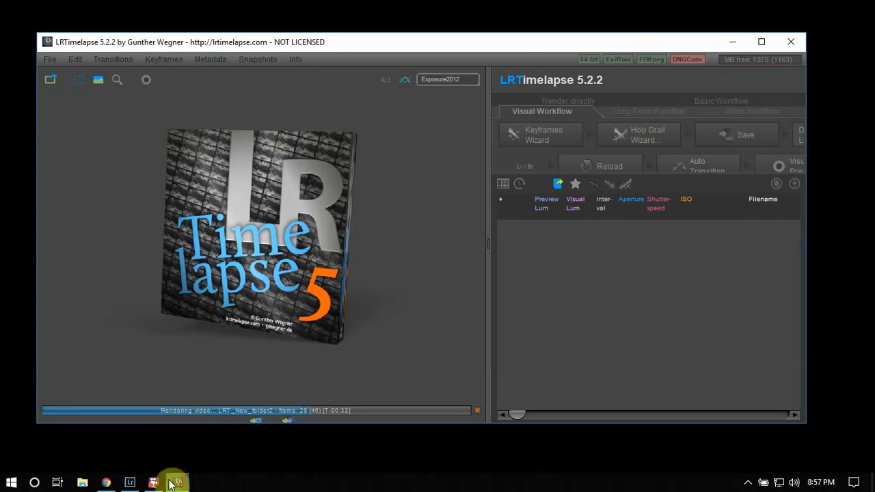
click(170, 483)
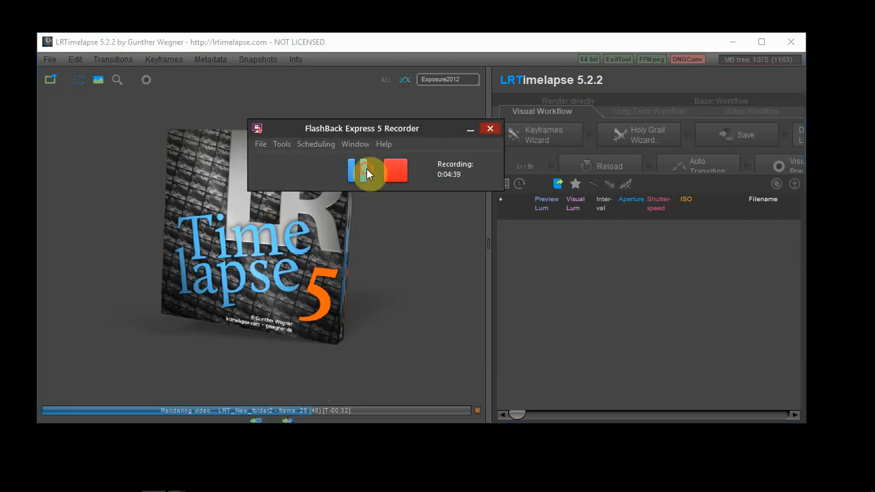
click(366, 169)
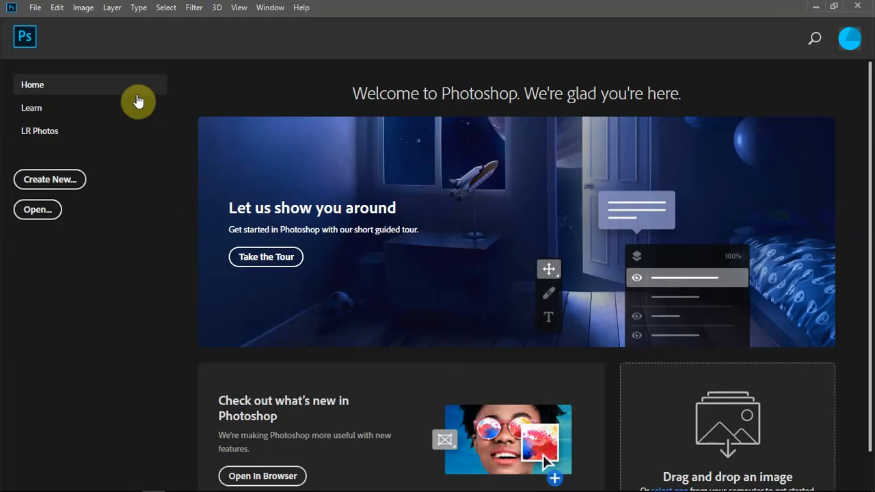
Step: Start opening a file in Photoshop and browse to New folder on the Desktop
click(20, 216)
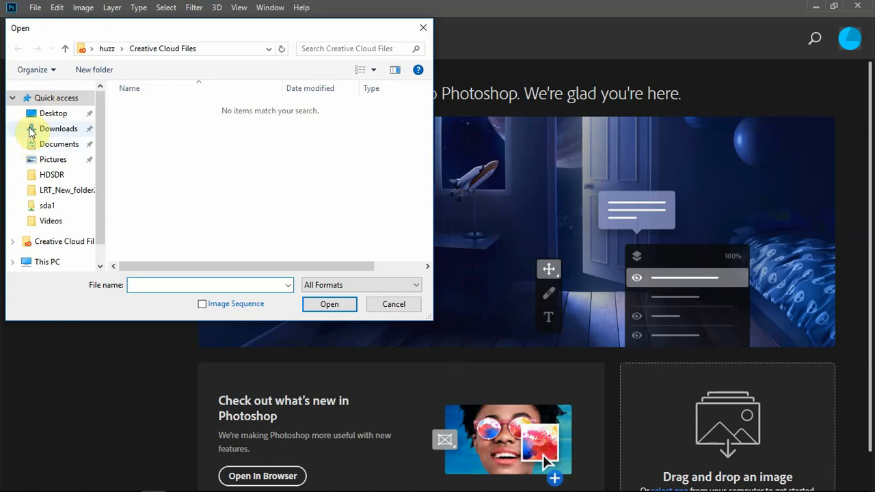
click(47, 114)
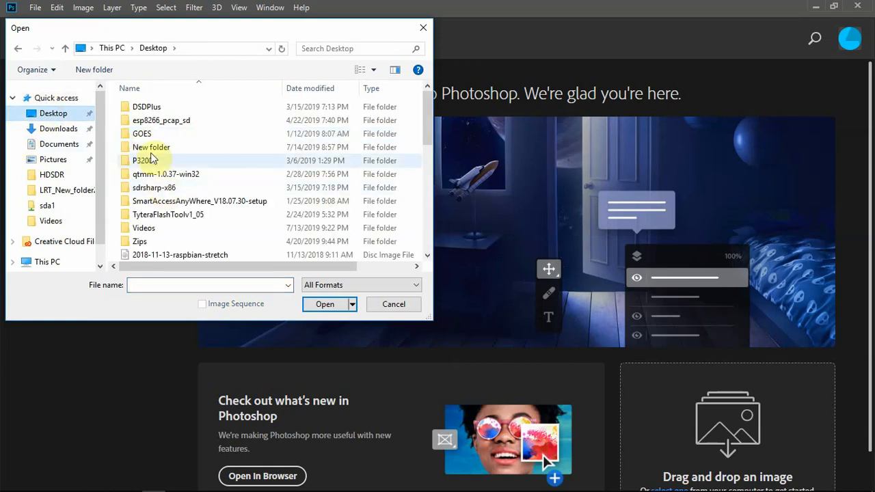
double_click(150, 149)
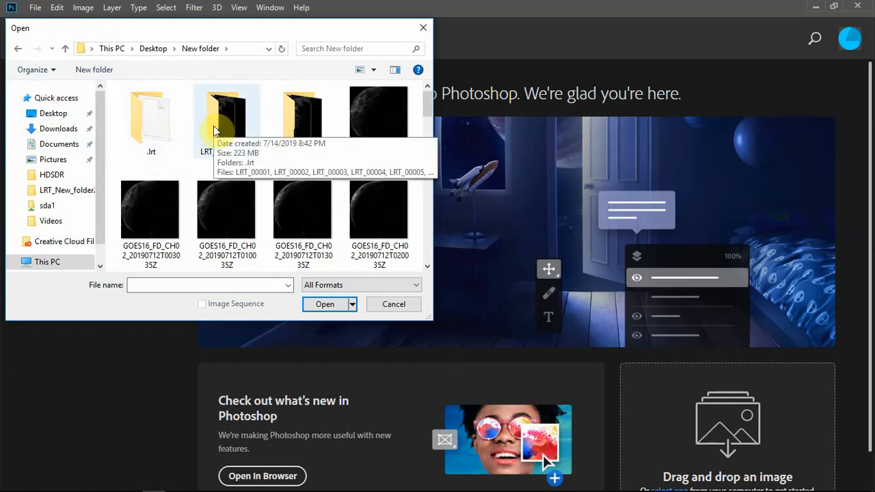
double_click(213, 125)
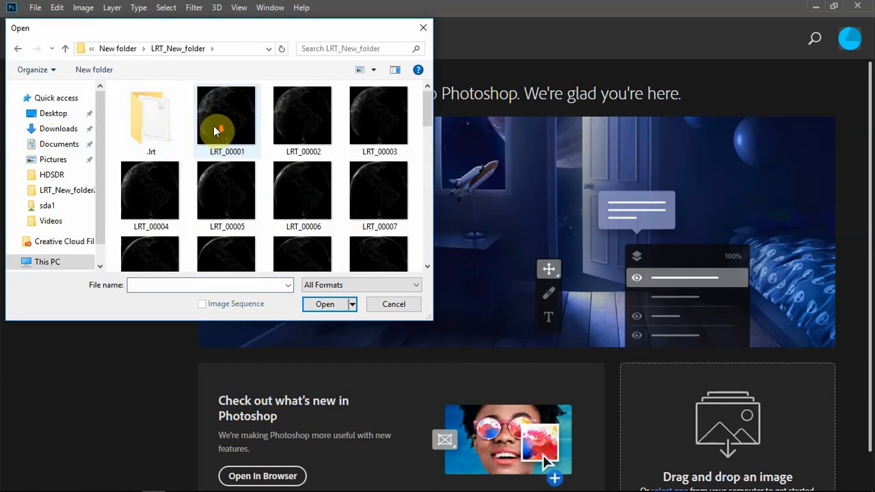
scroll(213, 126, down, 10)
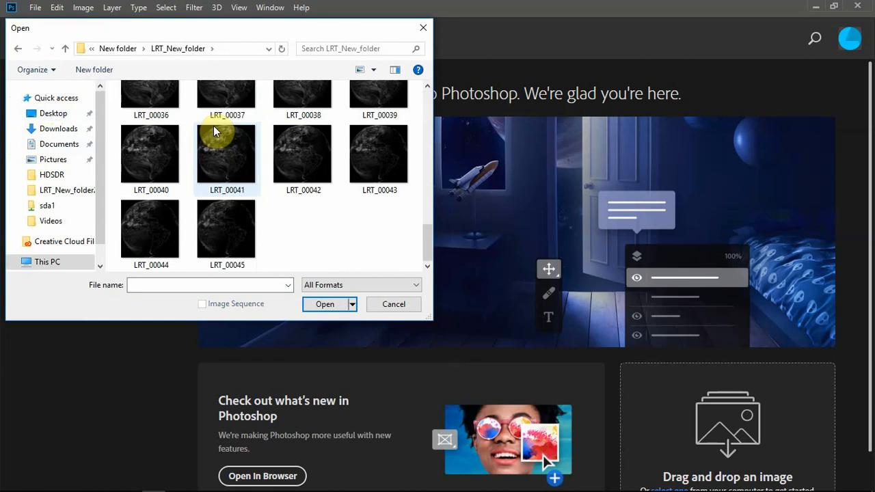
key(alt+Left)
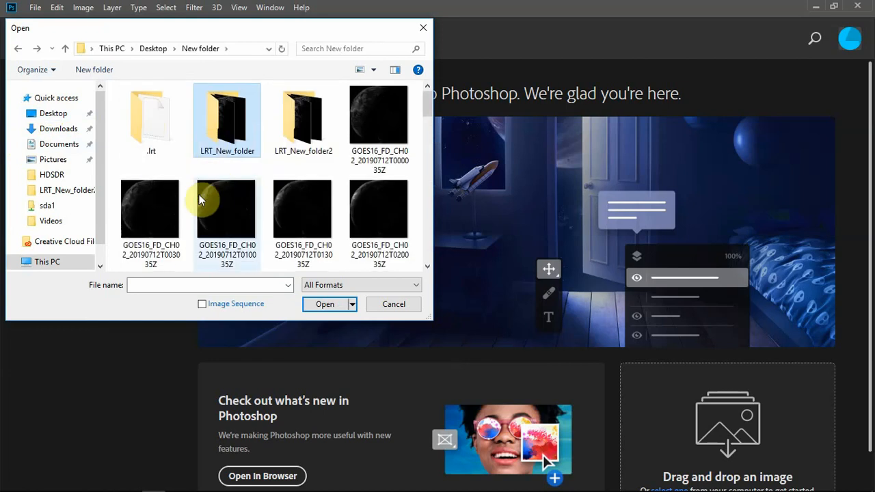
Step: Open the rendered video New_folder2_h264-420_720p_30_MQ from New folder
scroll(199, 196, down, 5)
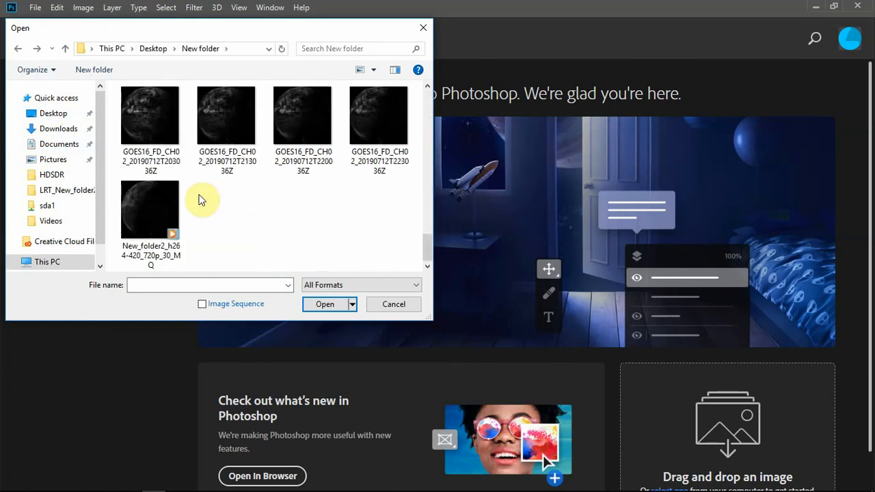
click(167, 205)
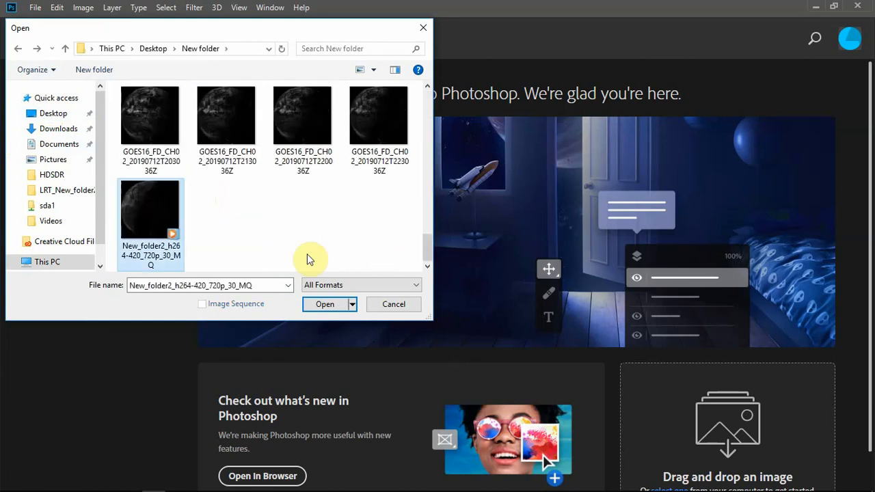
click(334, 305)
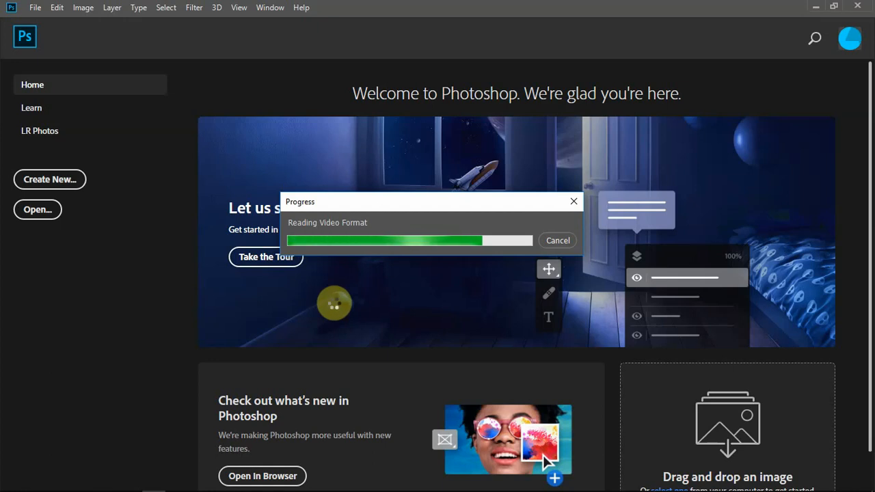
Step: Collapse the expanded Color, Learn and Layers panels to give the canvas more room
mouse_move(477, 490)
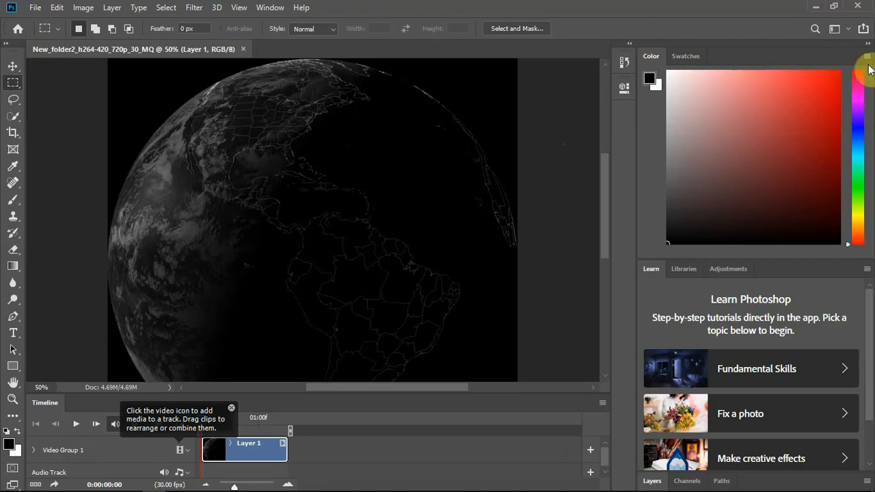
click(867, 44)
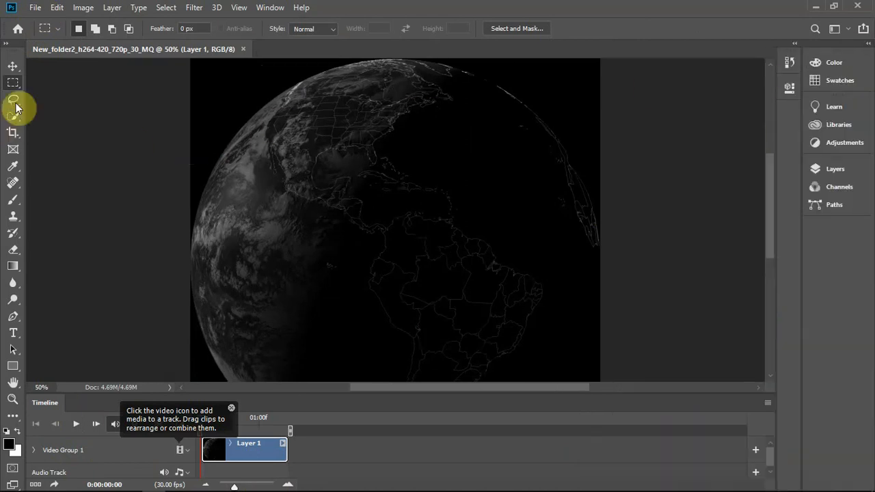
Step: Start a legacy Save for Web export and scale the GIF down, trying 75 percent before settling on 50 percent
click(38, 9)
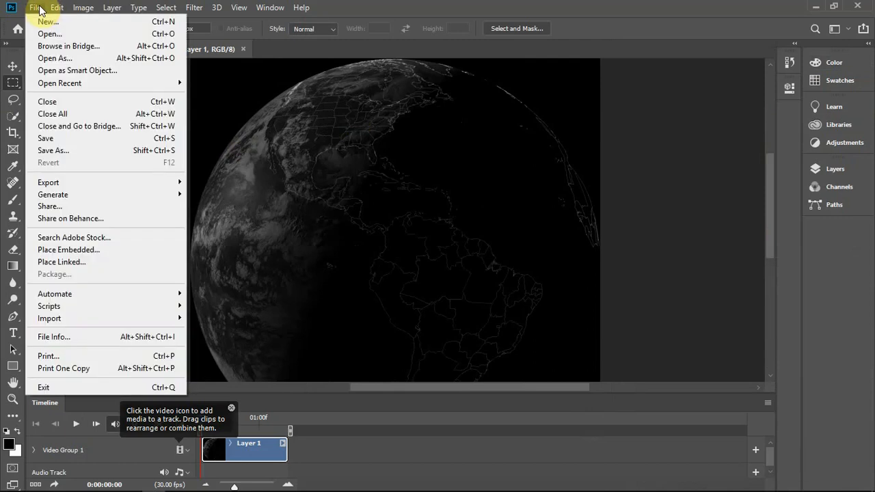
mouse_move(61, 185)
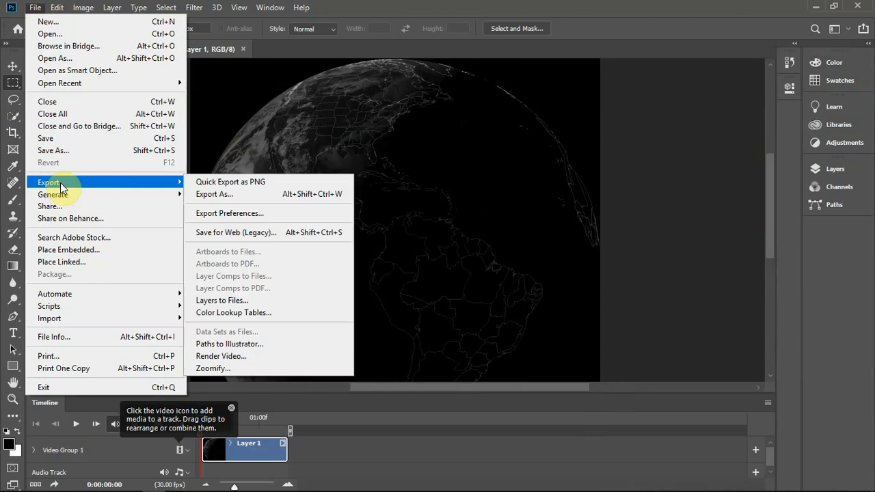
click(239, 233)
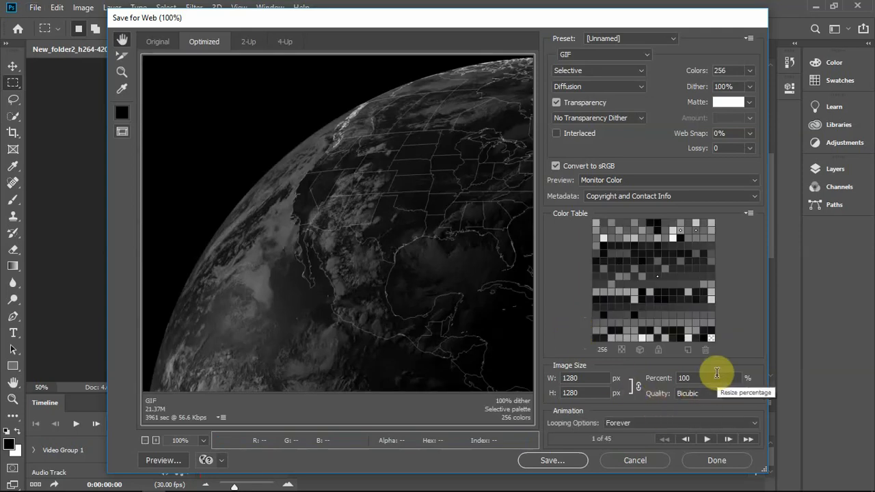
double_click(715, 373)
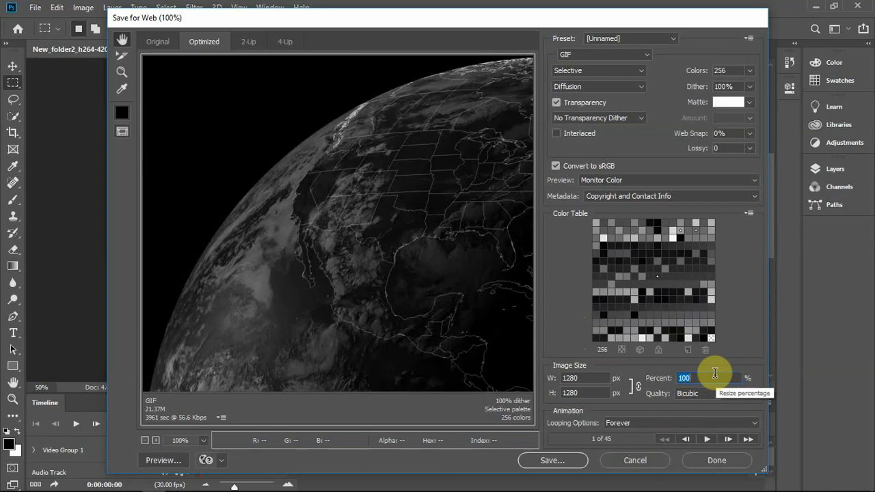
text(75)
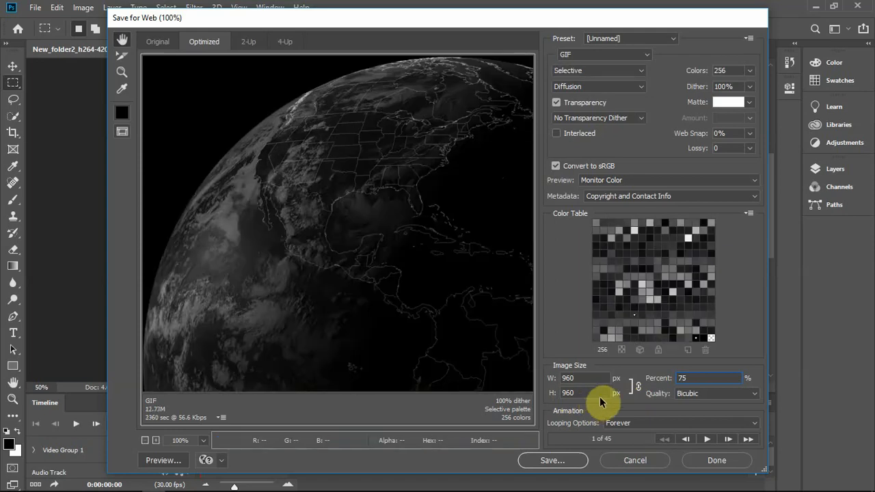
double_click(716, 377)
text(5)
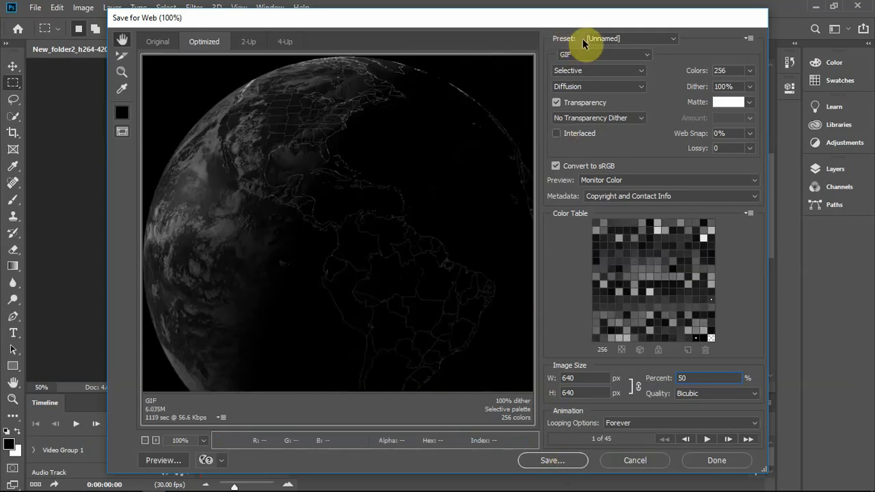
Step: Save the optimized animation to the Desktop as GIFGOES, keeping the unnamed GIF preset
click(633, 40)
click(687, 39)
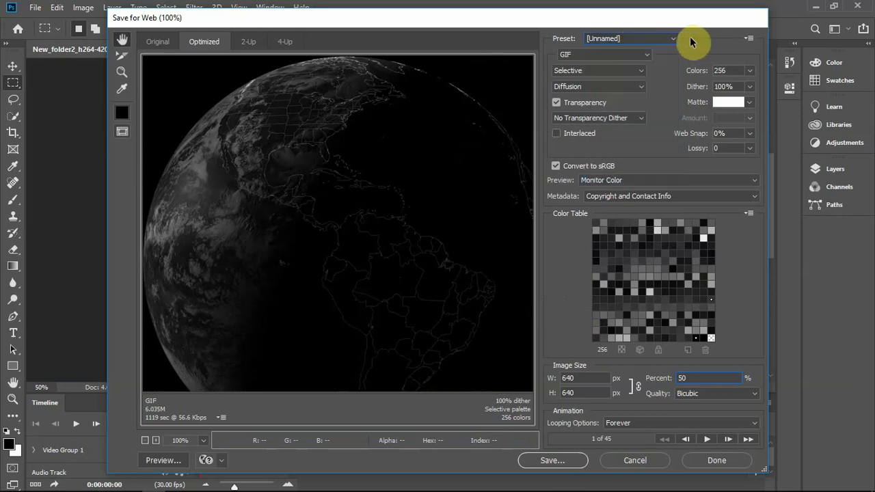
click(548, 461)
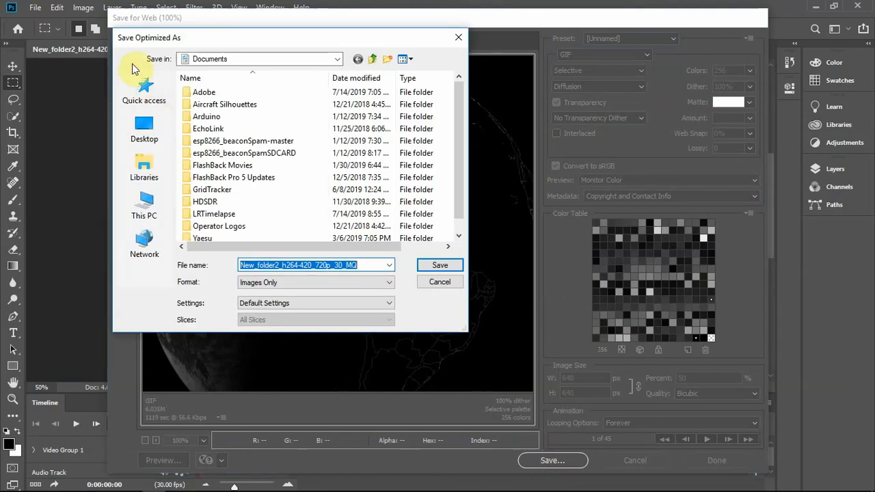
click(145, 128)
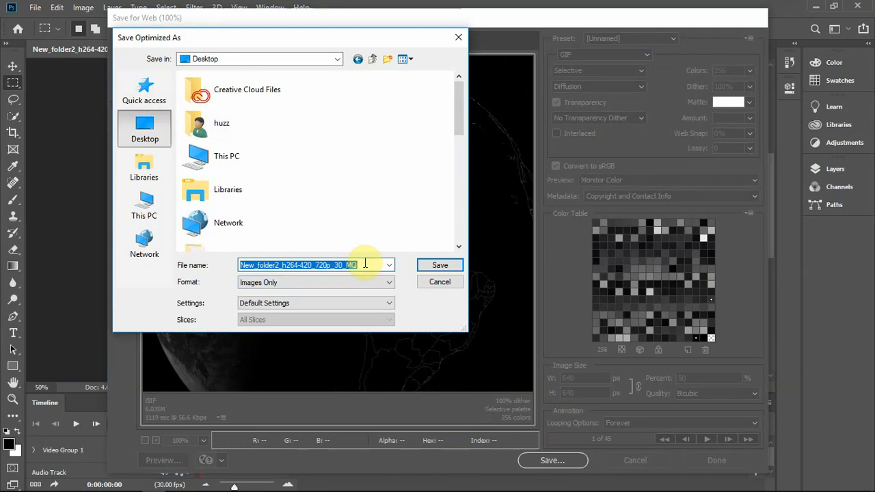
text(GIFGOES)
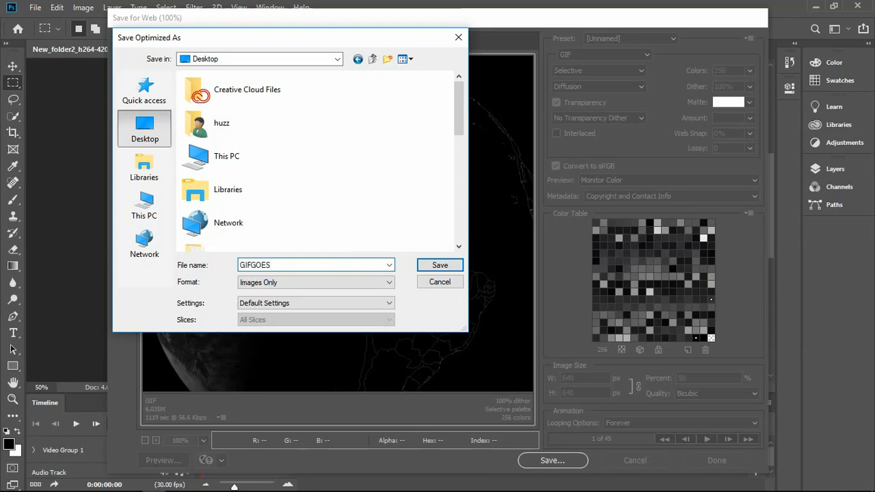
key(Return)
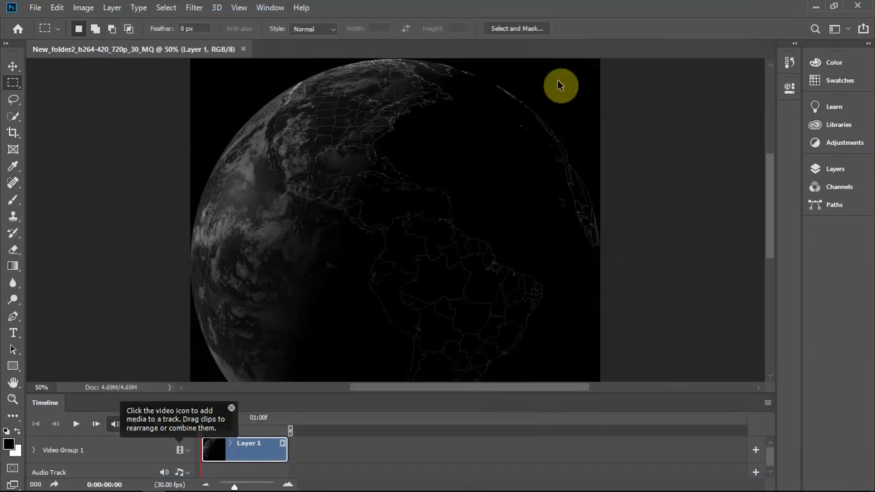
Step: Switch to the GOES satellite images Facebook page in a maximized Chrome window and begin a photo/video post
click(823, 6)
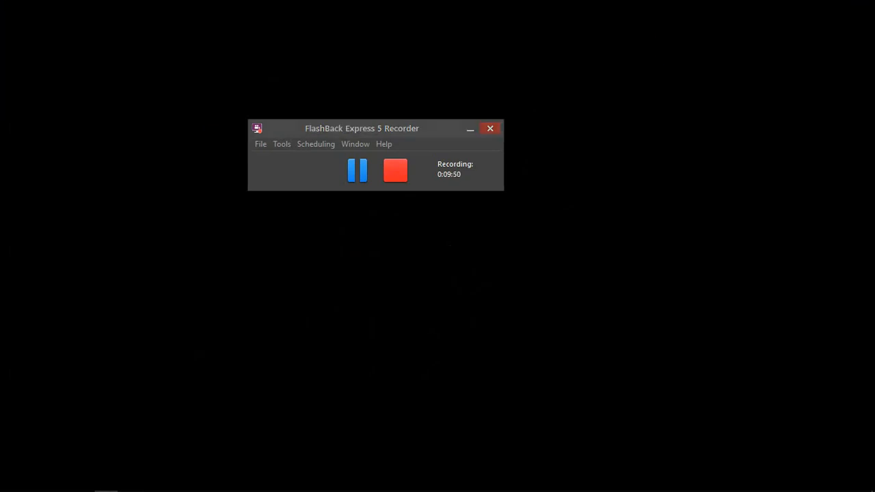
drag(874, 175, 495, 53)
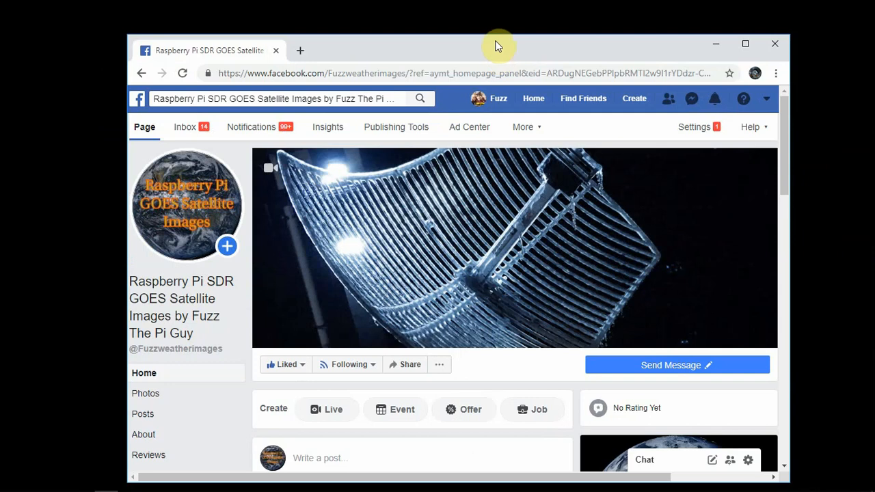
double_click(488, 46)
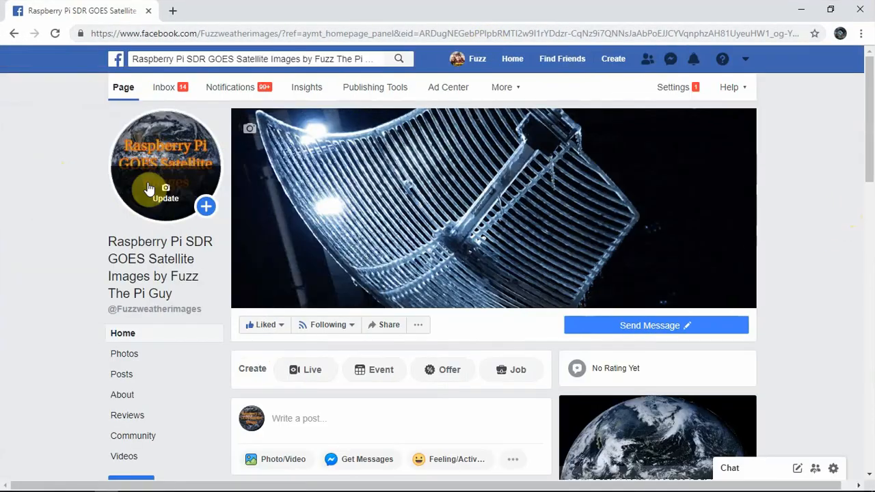
scroll(60, 256, down, 4)
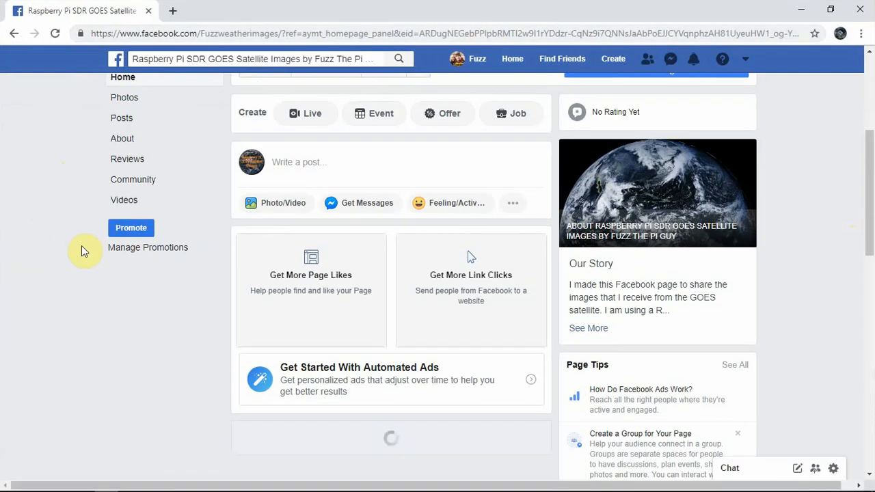
click(276, 204)
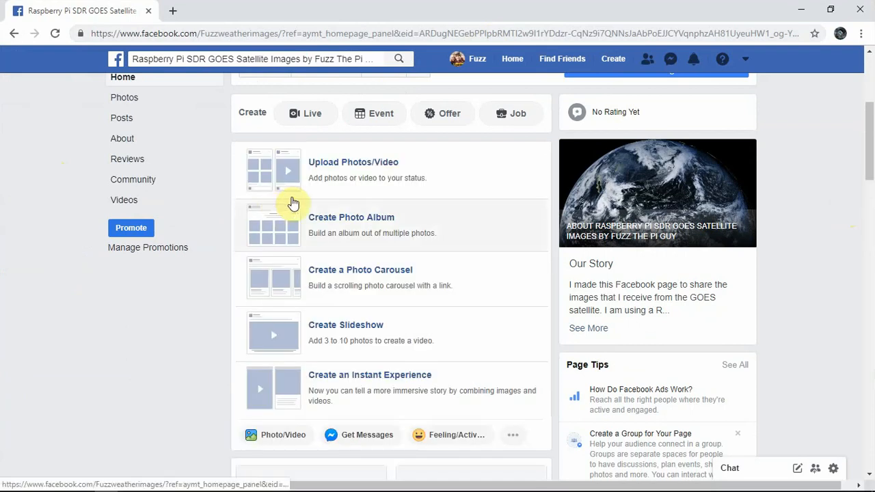
click(293, 203)
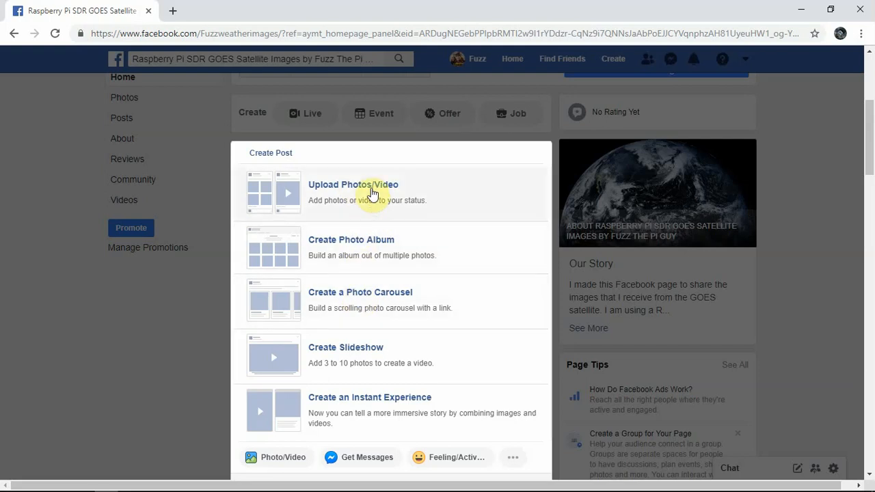
mouse_move(527, 491)
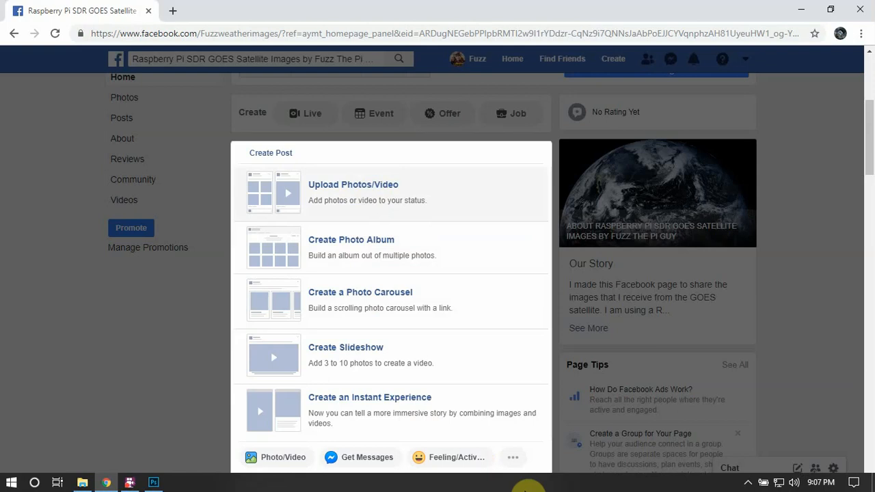
click(130, 482)
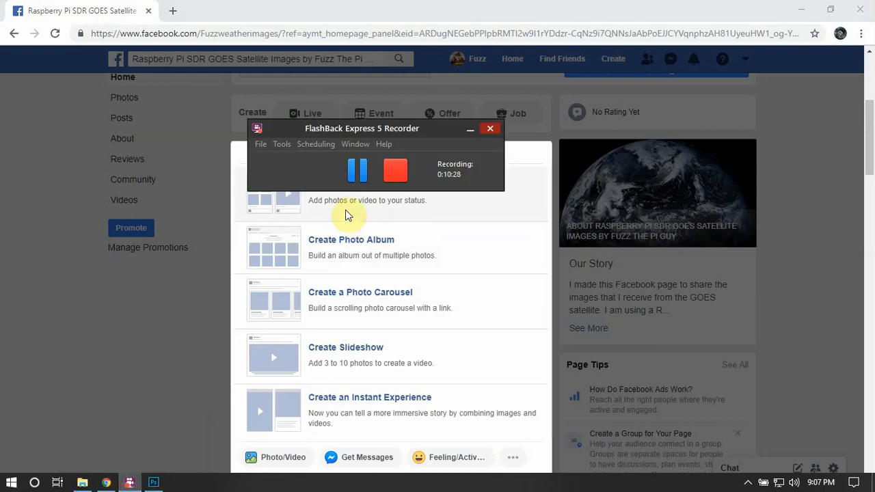
click(356, 171)
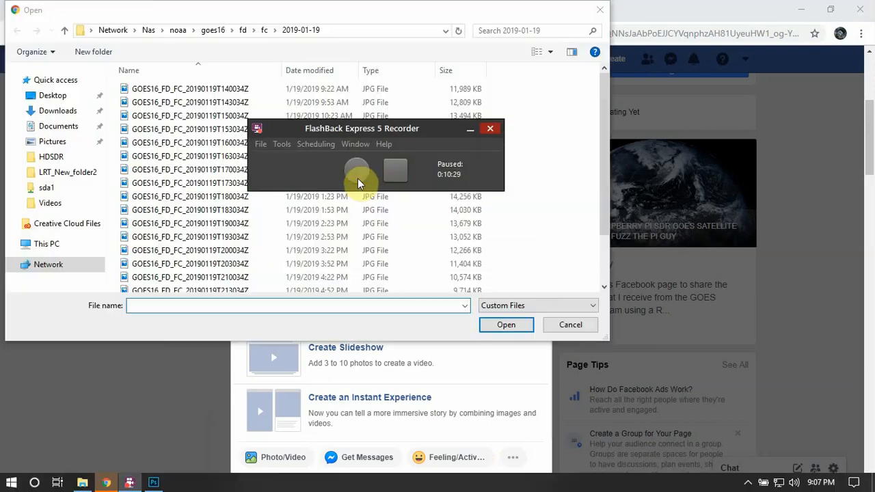
click(358, 178)
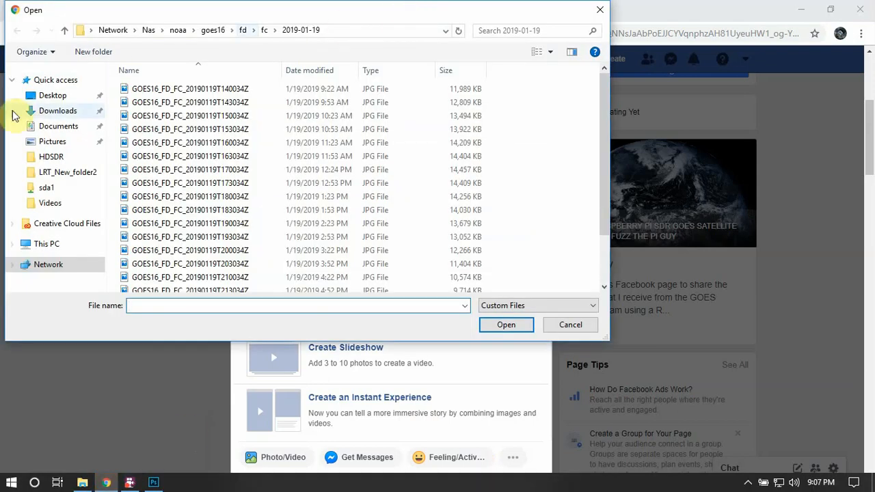
Step: Attach the GIFGOES file from the Desktop to the new post
click(54, 95)
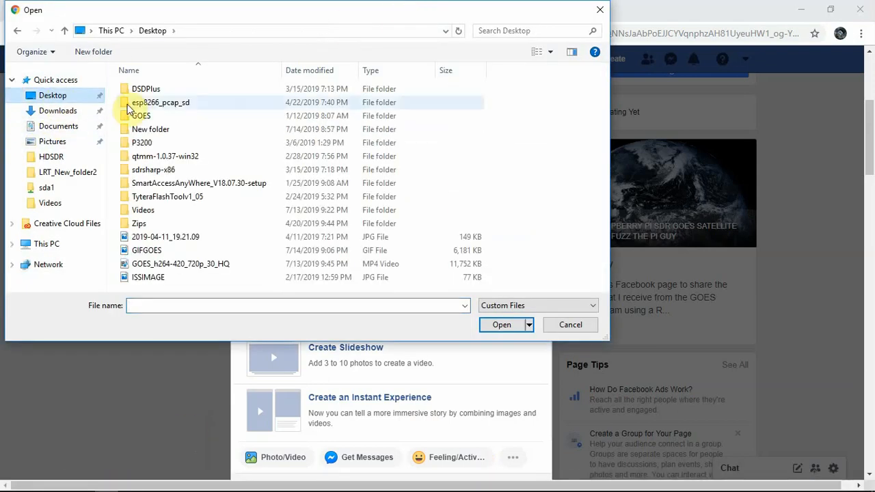
click(143, 250)
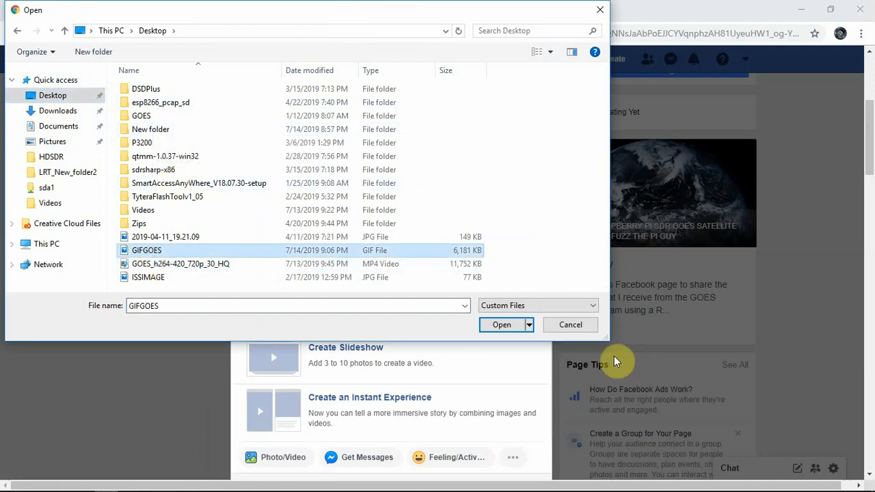
click(514, 333)
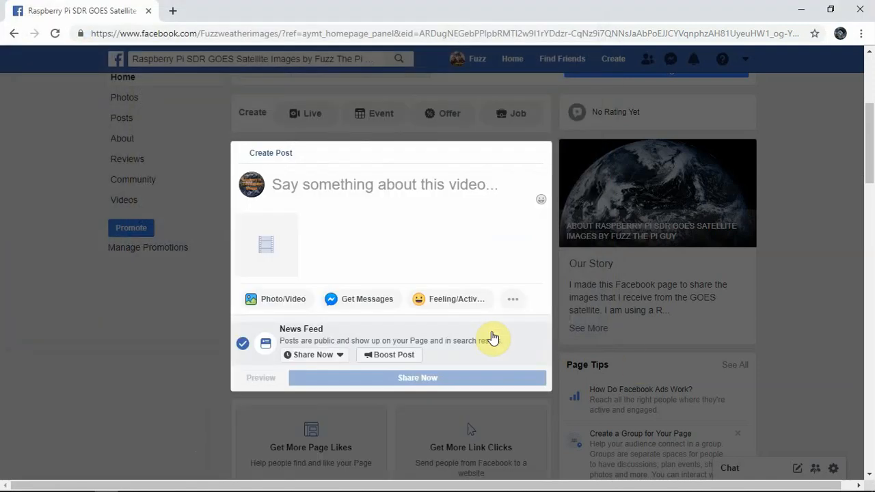
Step: Caption the post "GOES 16 Images." and share it immediately
click(341, 186)
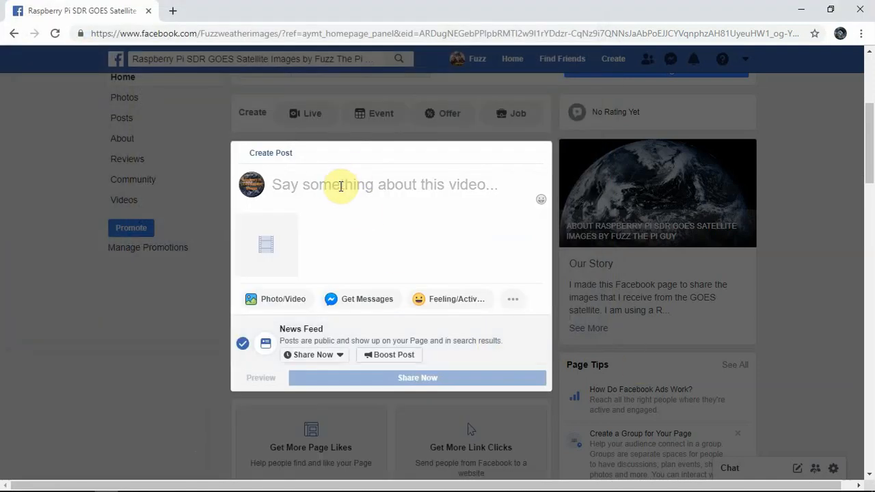
text(GOES 16 Images.)
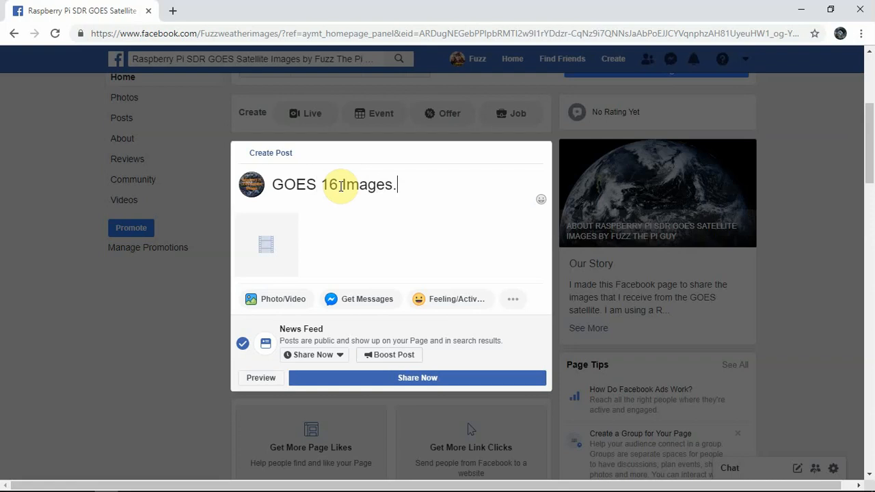
click(441, 378)
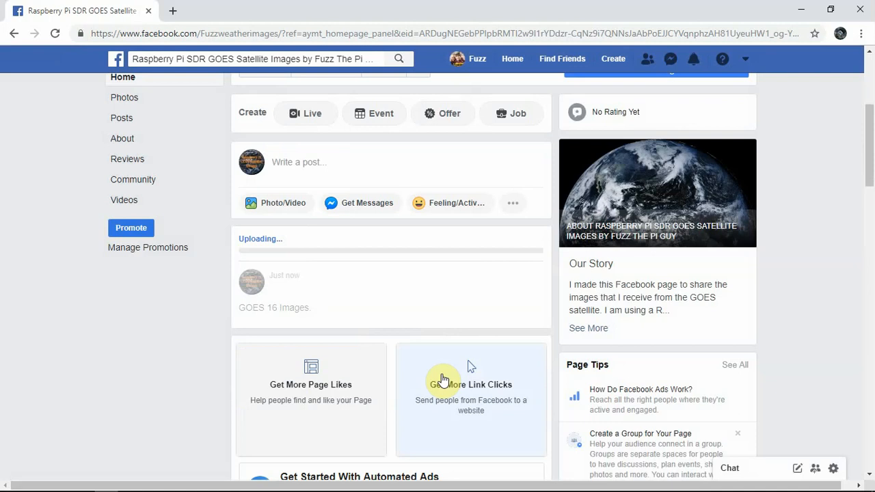
mouse_move(470, 490)
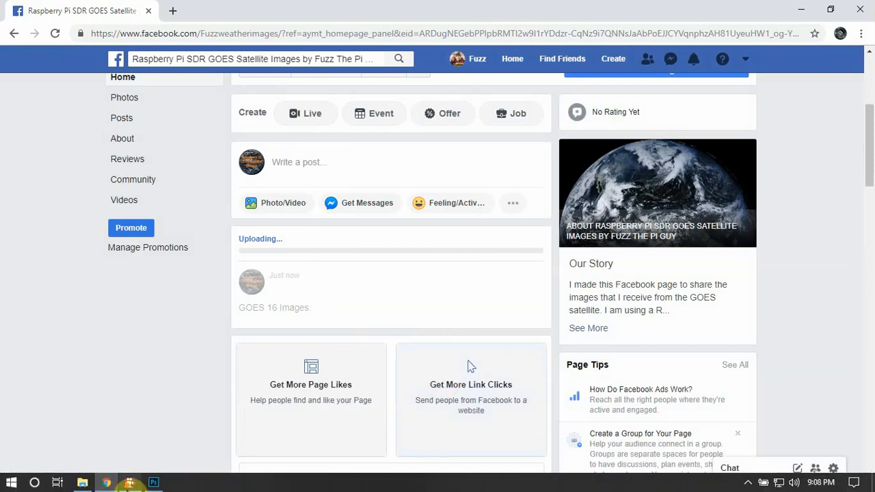
click(129, 482)
click(358, 176)
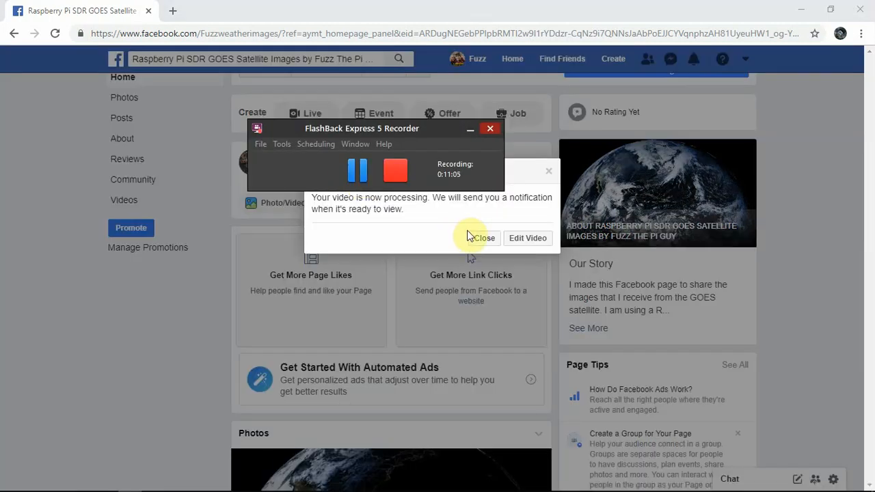
Step: Dismiss the video processing notice and find the new "GOES 16 Images." post in the page's Home feed
click(478, 238)
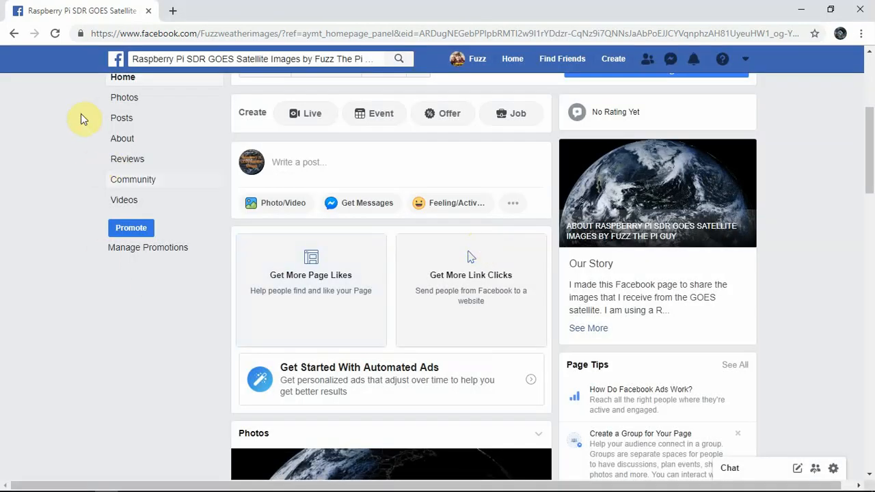
click(127, 79)
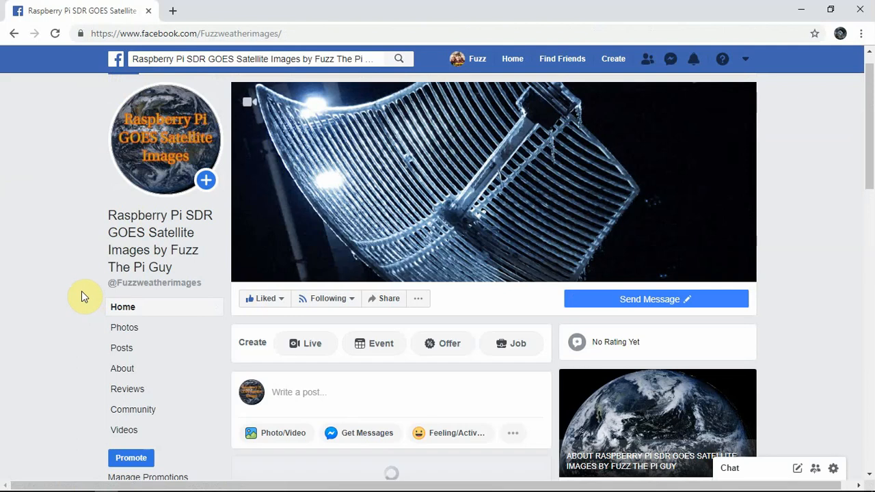
scroll(81, 296, down, 10)
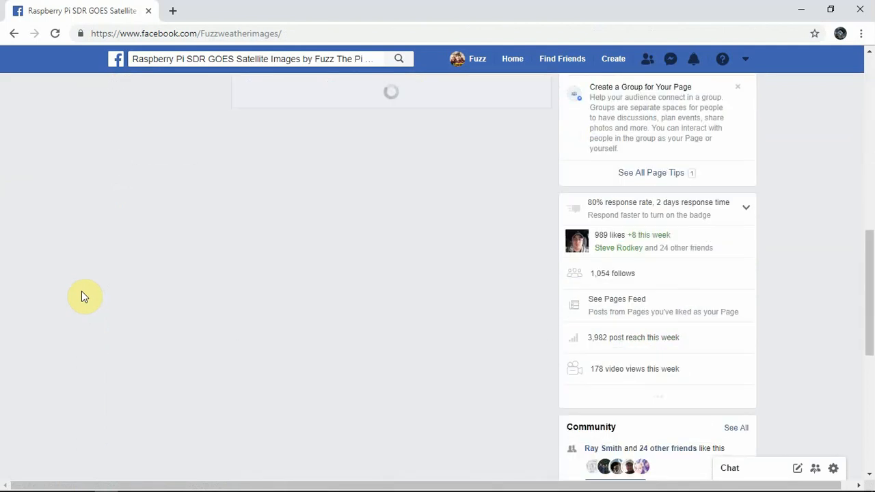
scroll(81, 295, down, 10)
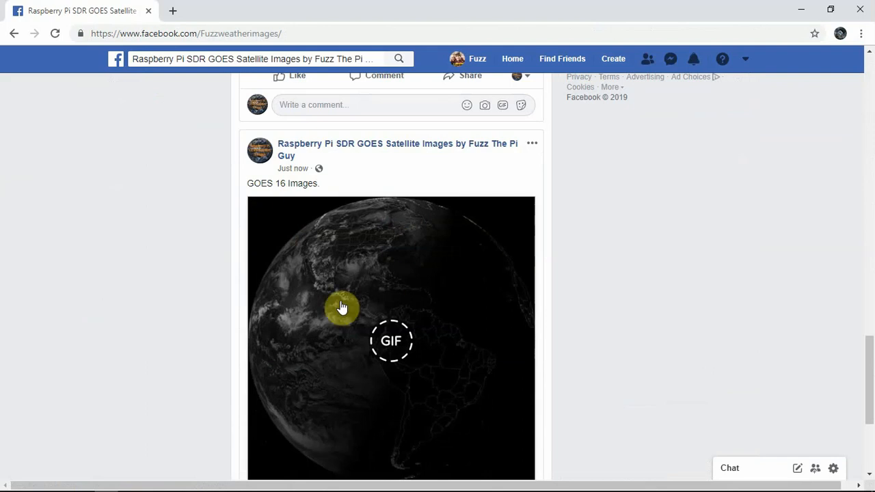
scroll(263, 210, down, 1)
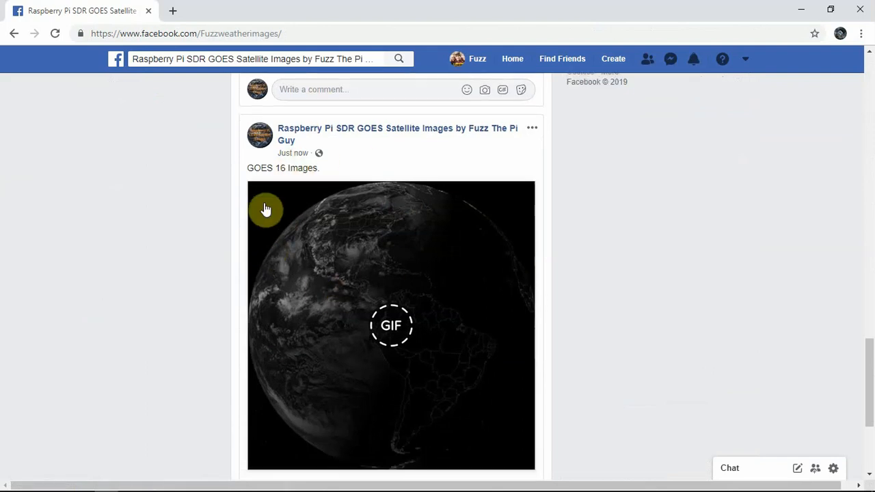
Step: Play the GIF in the new post, pause it and play it again to check the animation
click(391, 275)
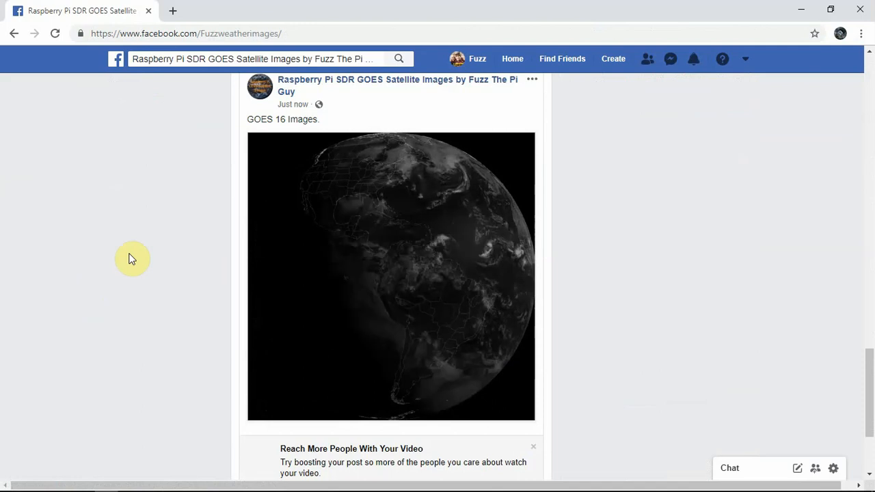
click(413, 282)
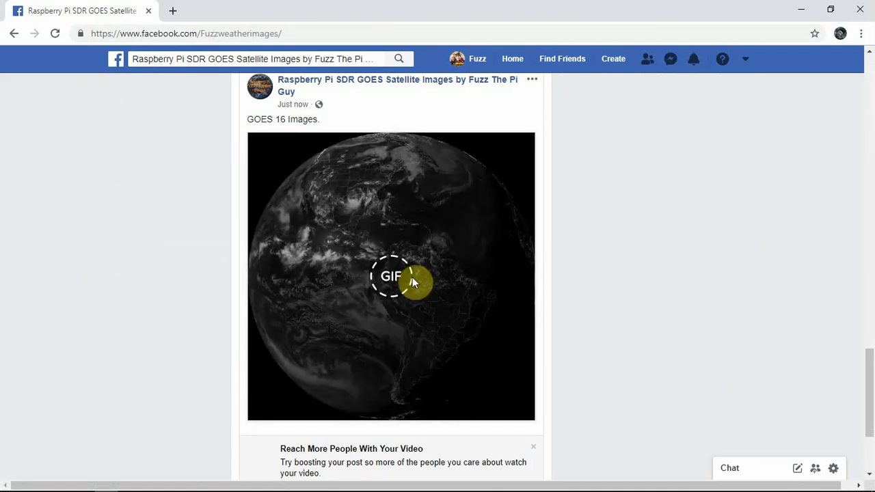
click(387, 282)
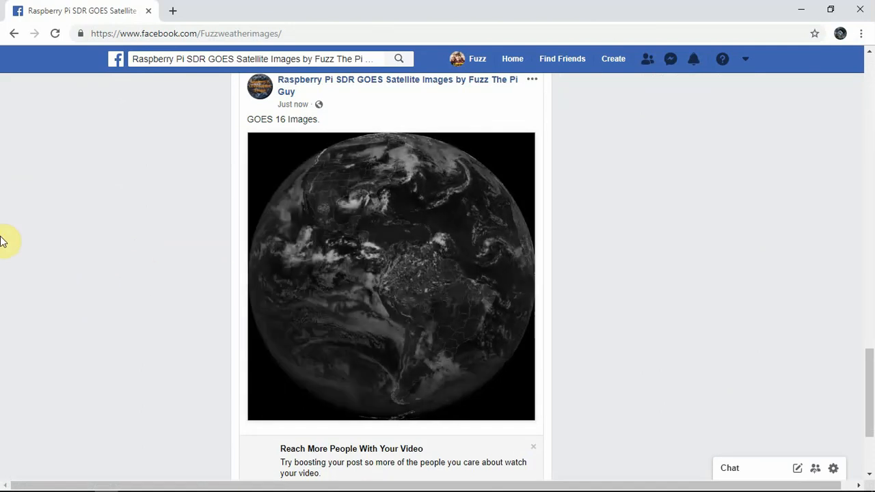
mouse_move(316, 489)
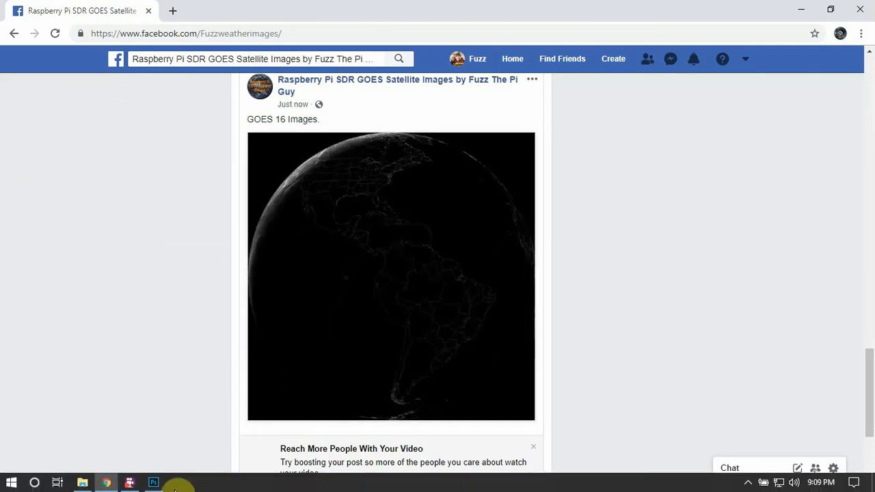